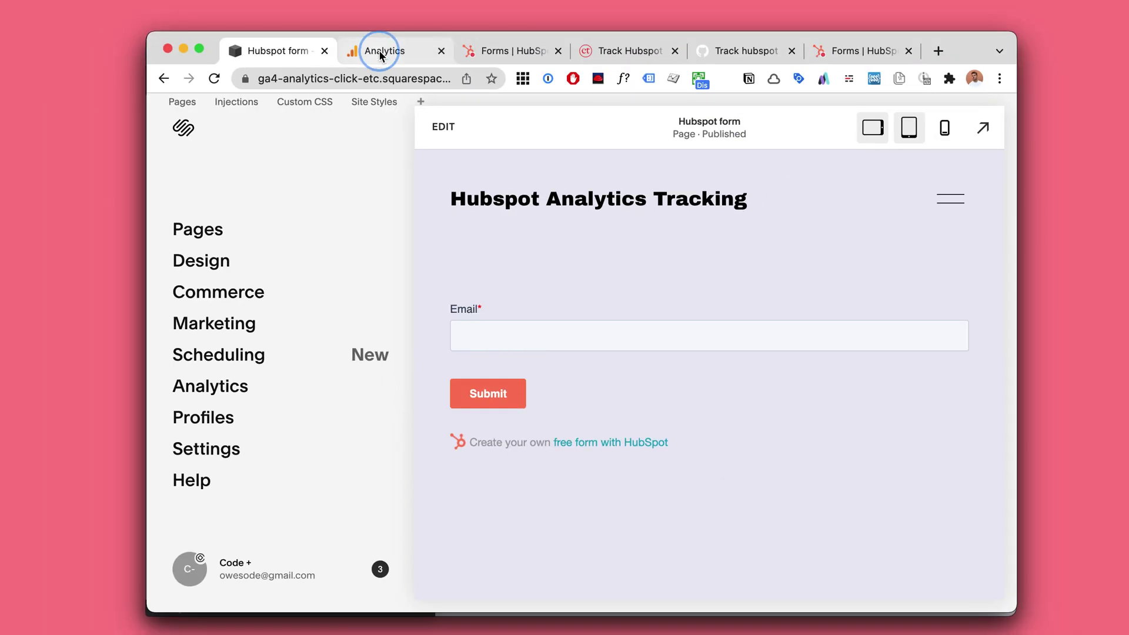
Switch to the Google Analytics realtime Events report
left_click(379, 50)
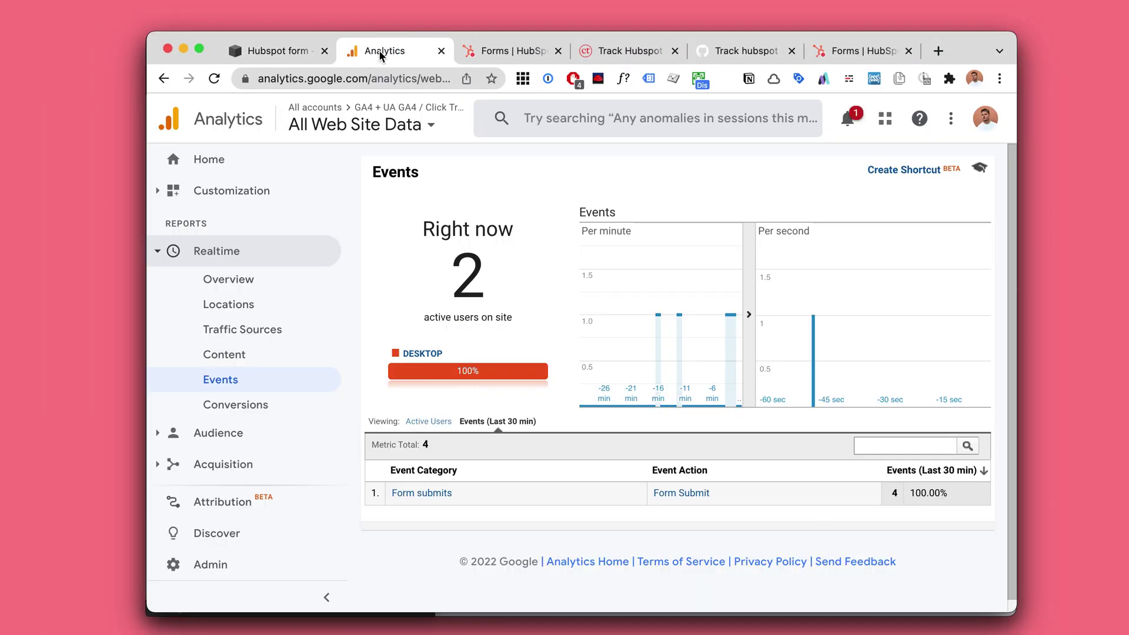
Return to the Squarespace Hubspot form page and begin editing it
left_click(294, 53)
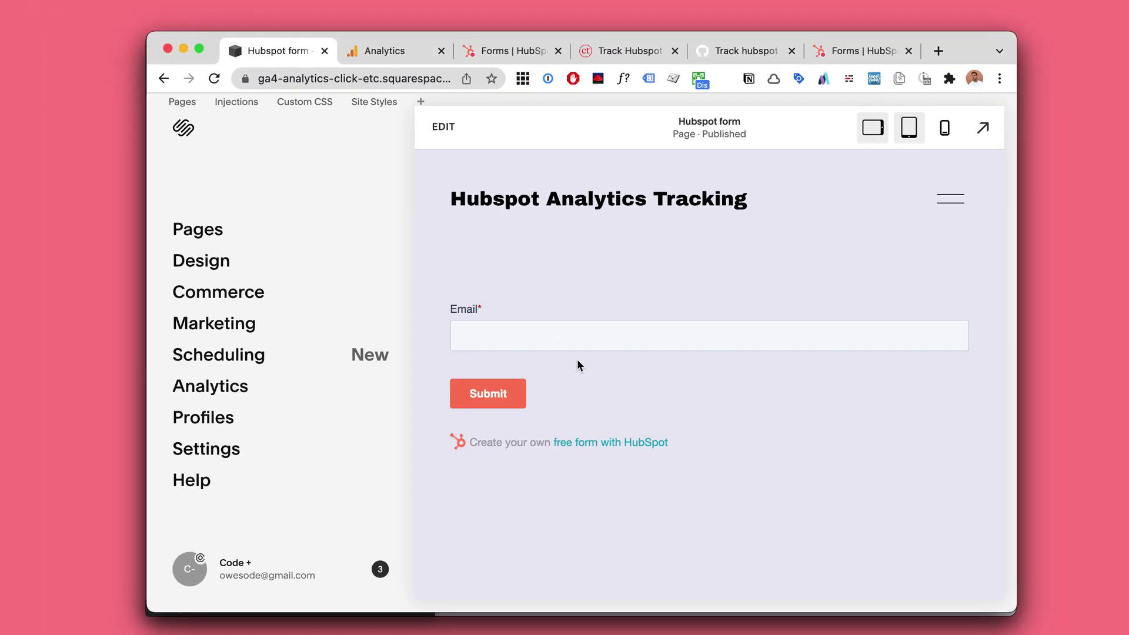
left_click(444, 127)
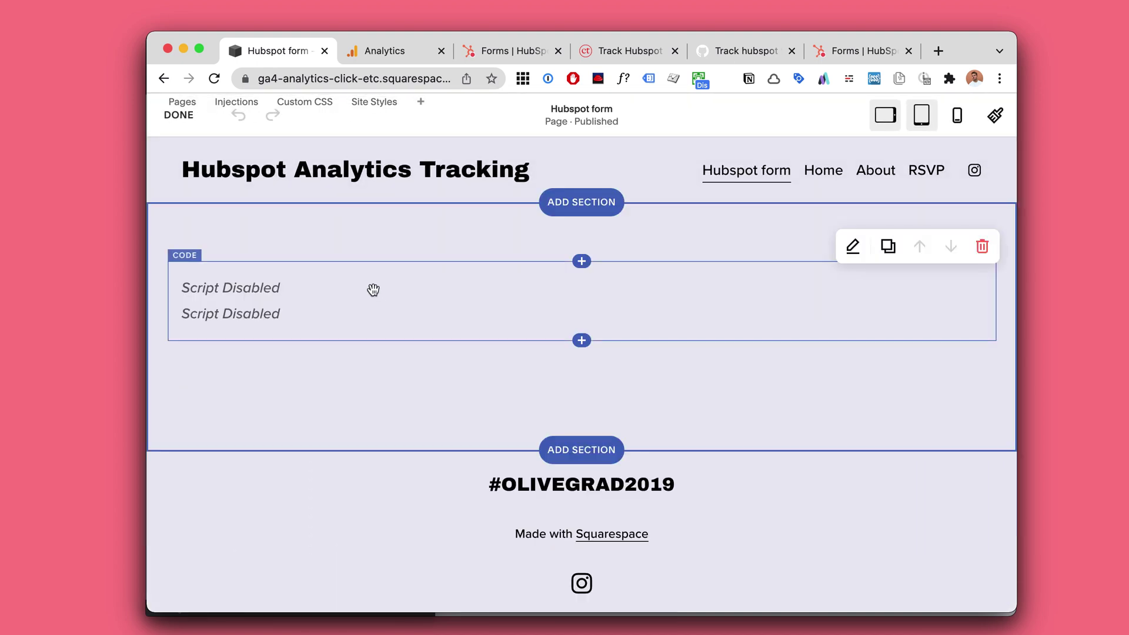
Paste the gtag Form Submit tracking script on a new line below the HubSpot embed code
double_click(378, 292)
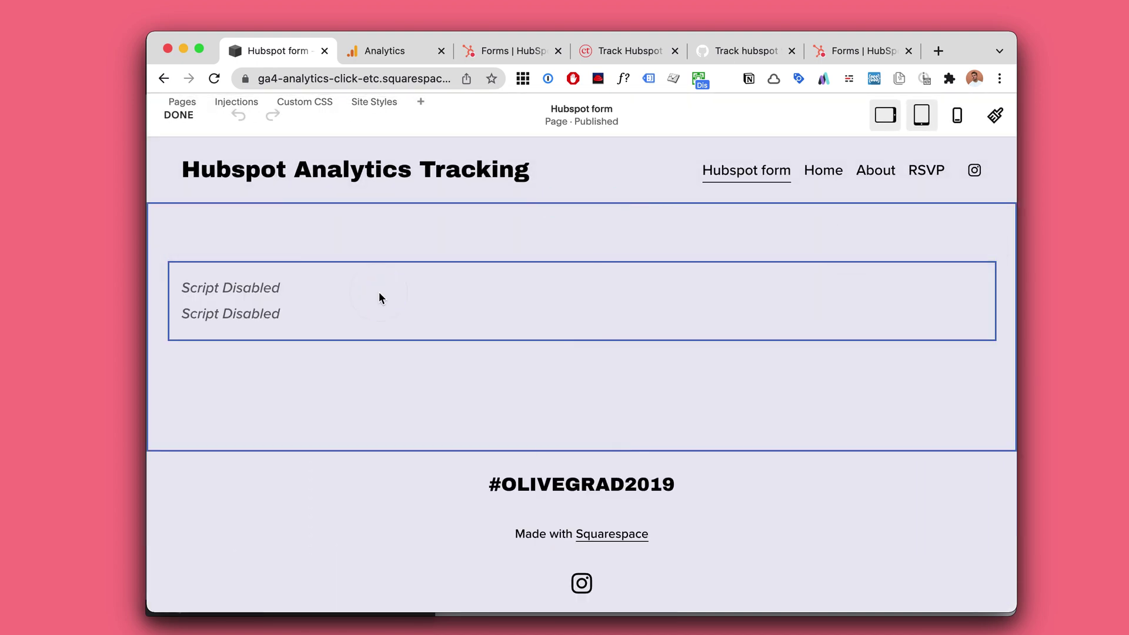
scroll(555, 373, "down", 1)
left_click(700, 532)
key("Return")
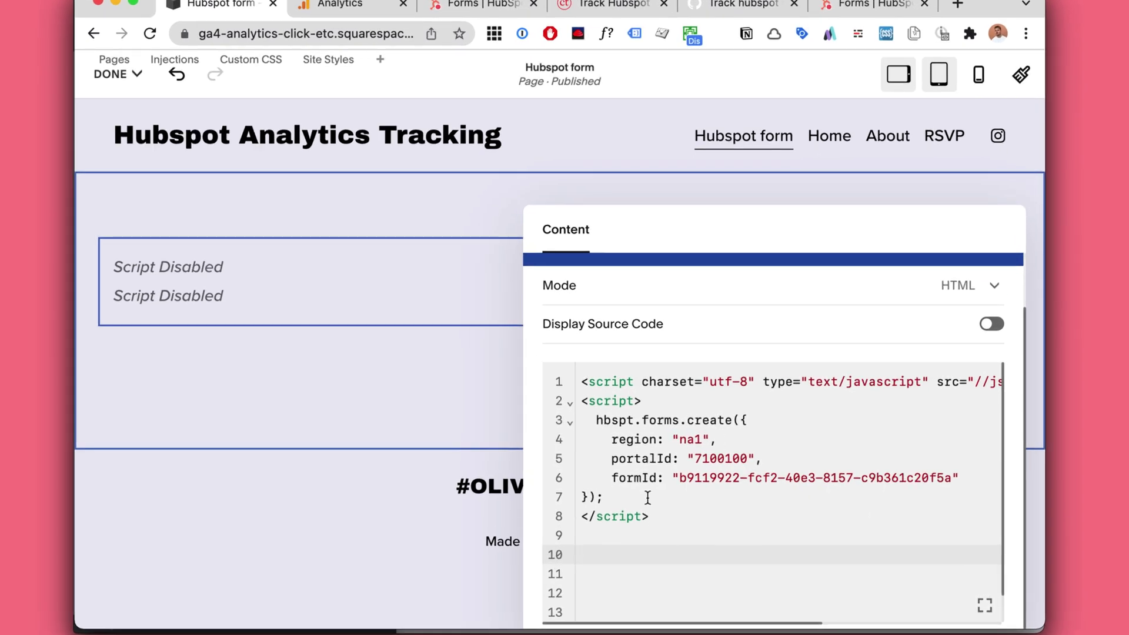
key("ctrl+v")
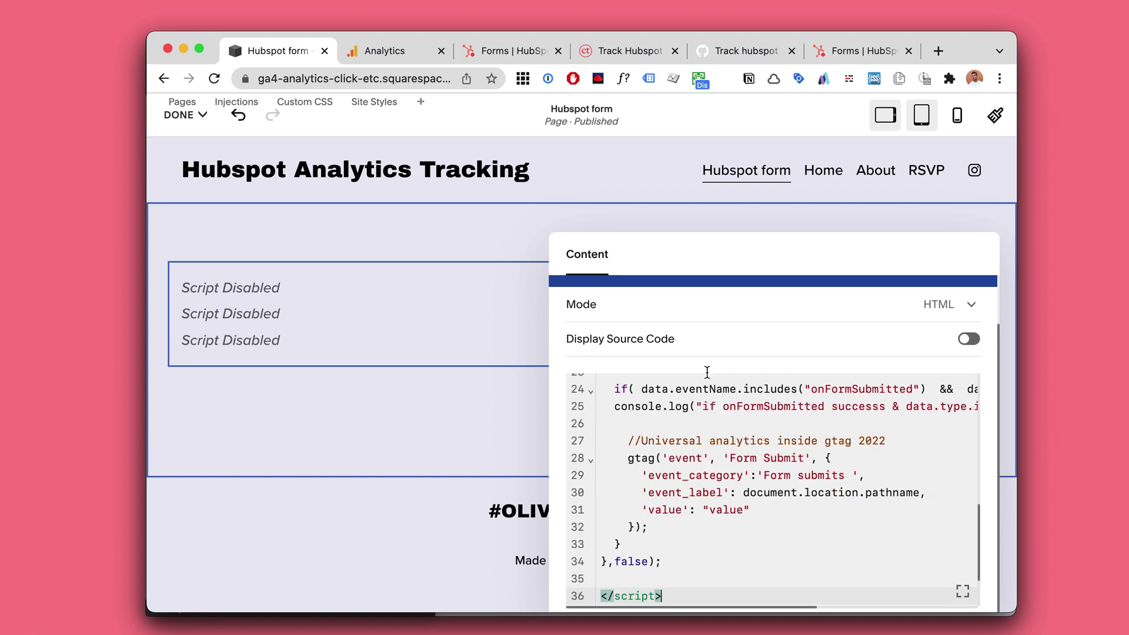
Finish editing the code block and save the page
left_click(440, 469)
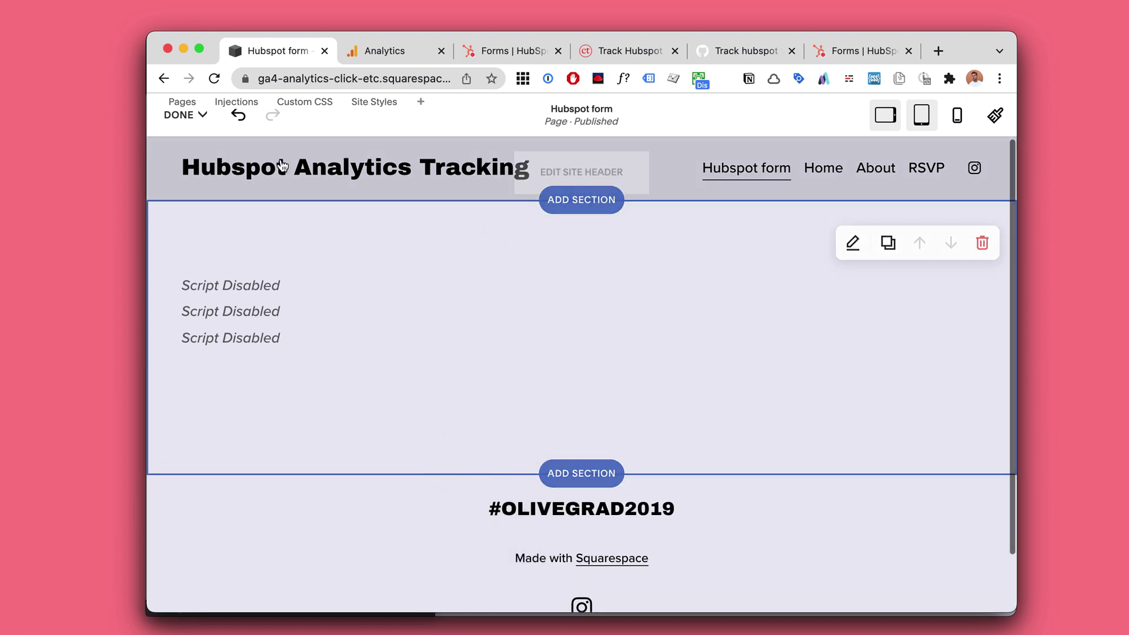
left_click(185, 115)
left_click(191, 141)
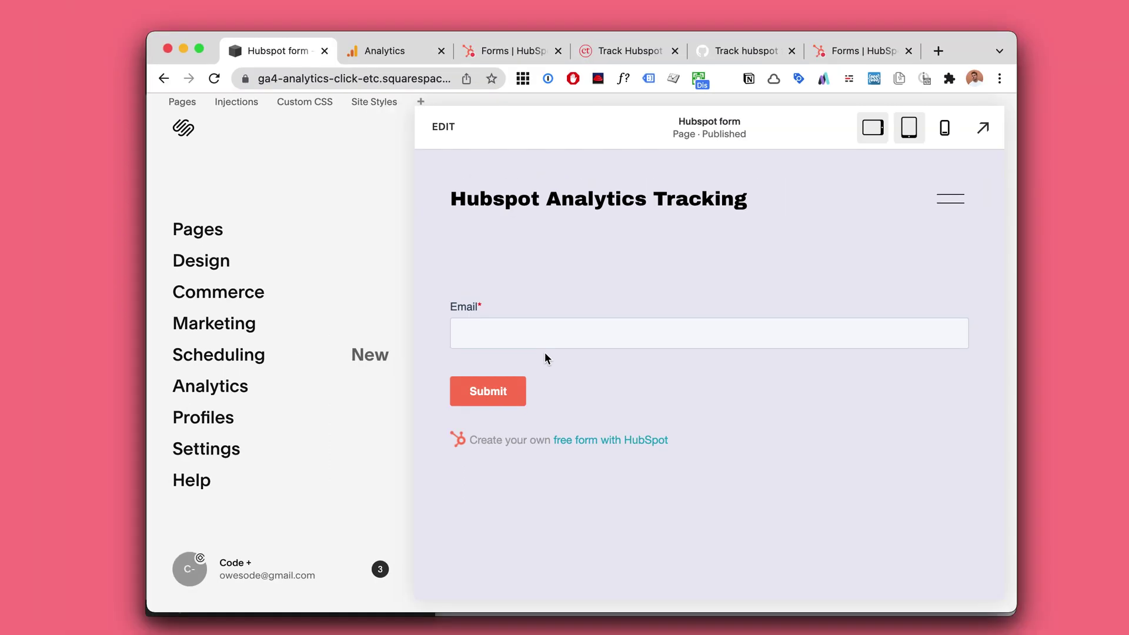
Reload the live page and paste a test email address into the Email field
key("super+r")
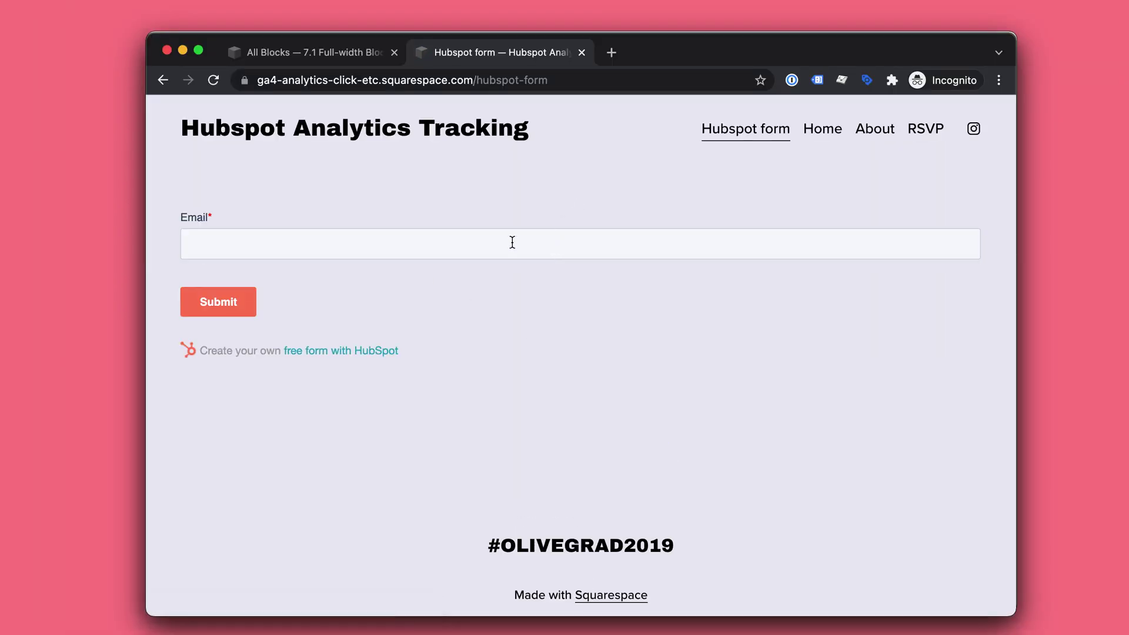
left_click(332, 248)
key("super+shift+v")
key("Return")
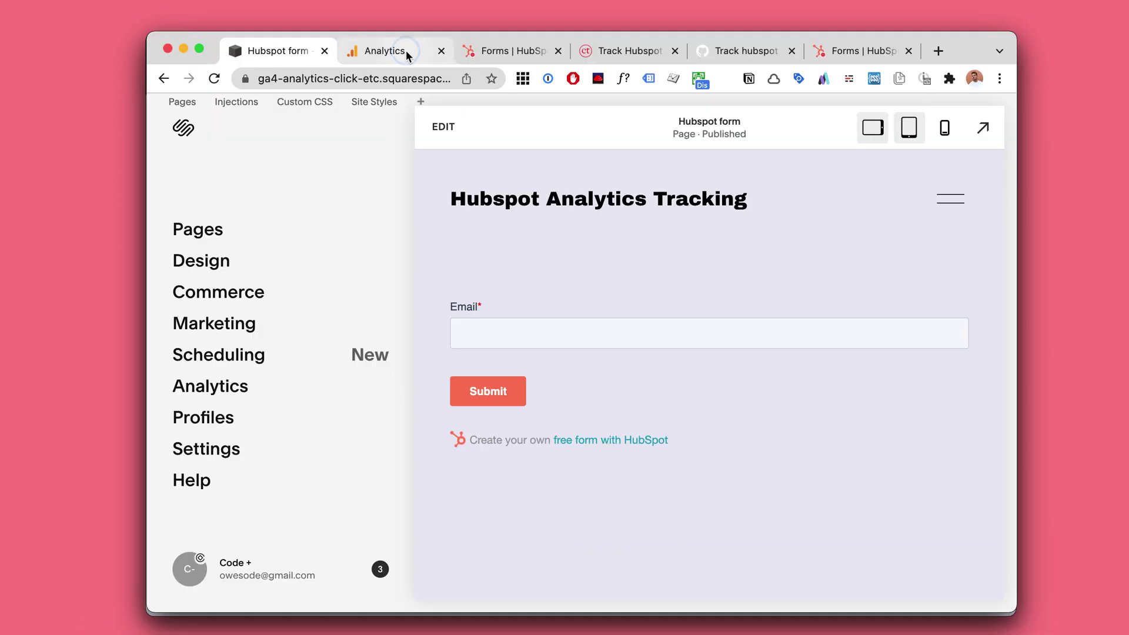
Submit the form and filter the realtime Analytics report to Form Submit events
left_click(406, 50)
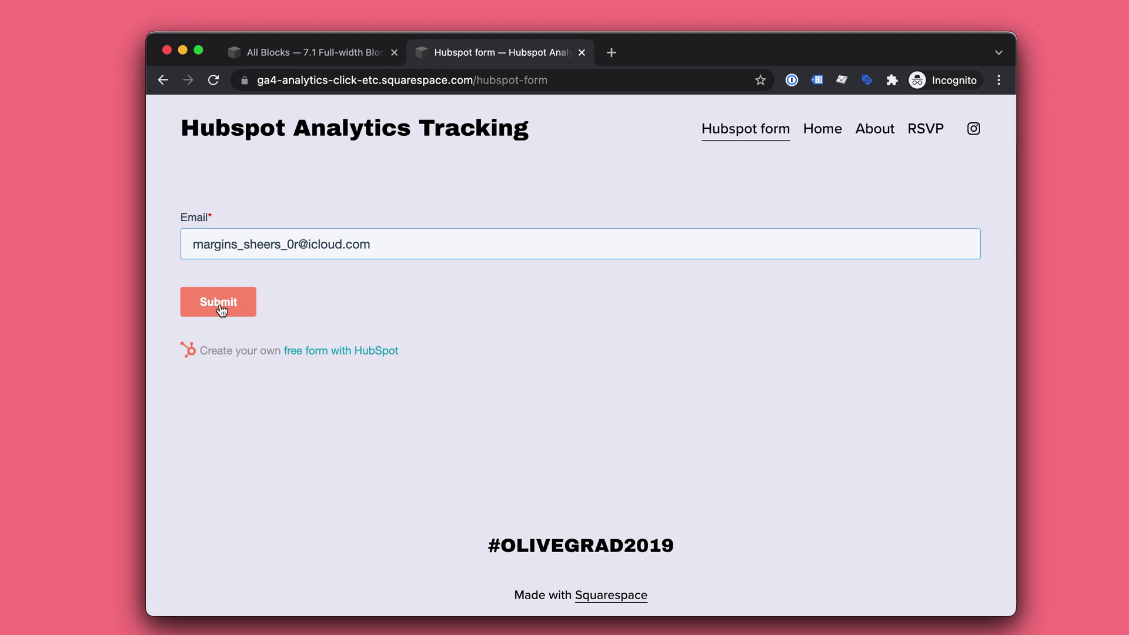
left_click(220, 309)
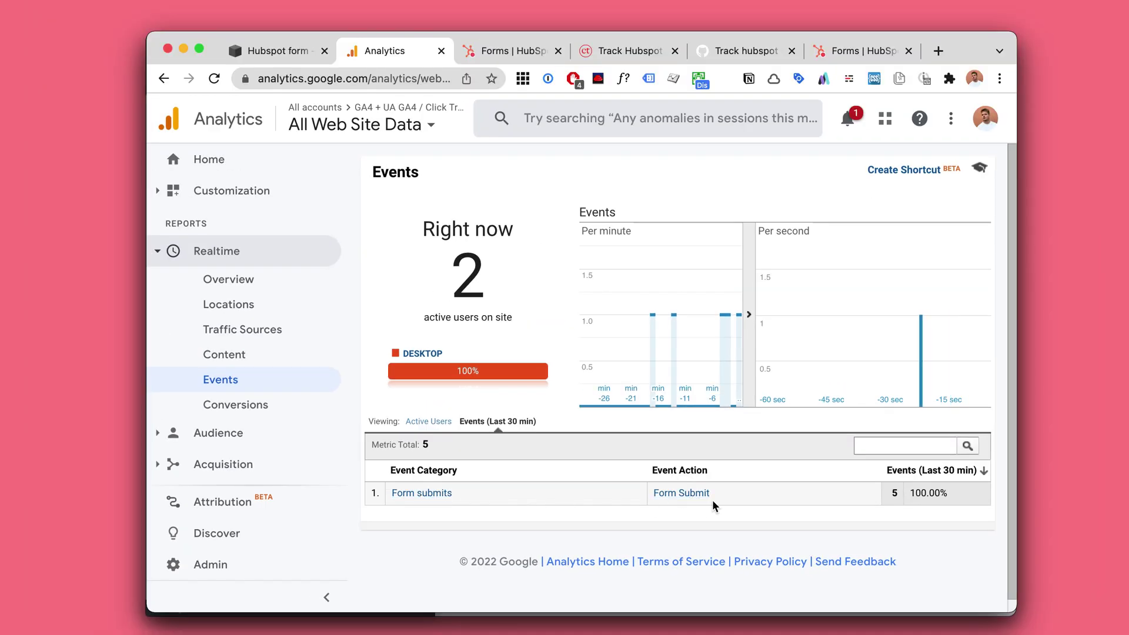
left_click(695, 498)
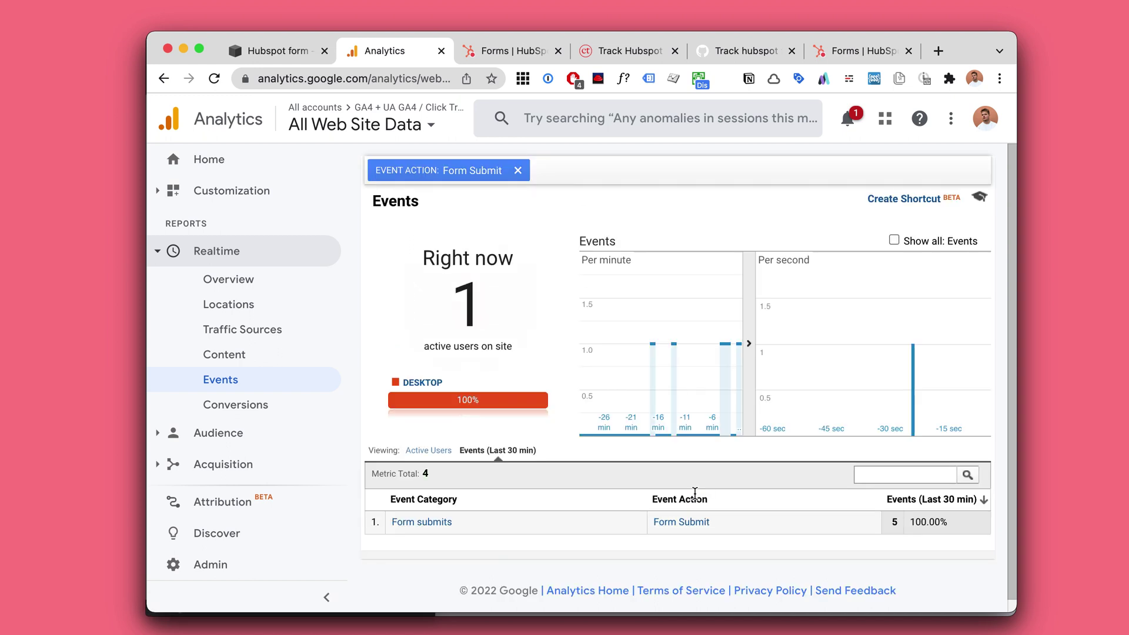
Refilter the report to the Form submits category and select the /hubspot-form event label
left_click(518, 171)
left_click(417, 522)
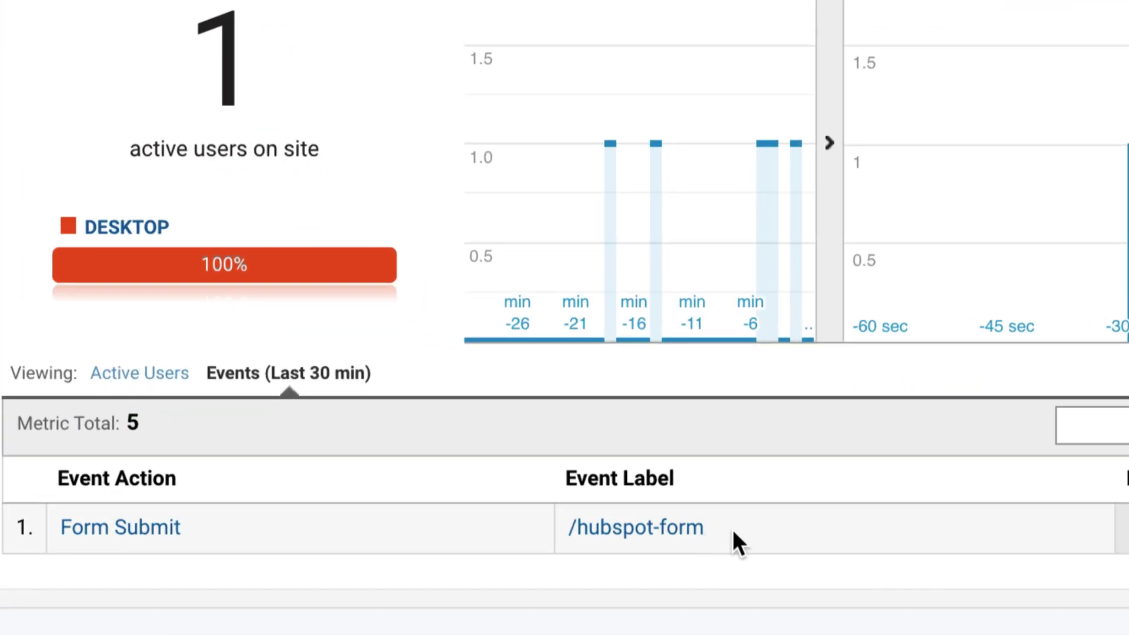
triple_click(643, 530)
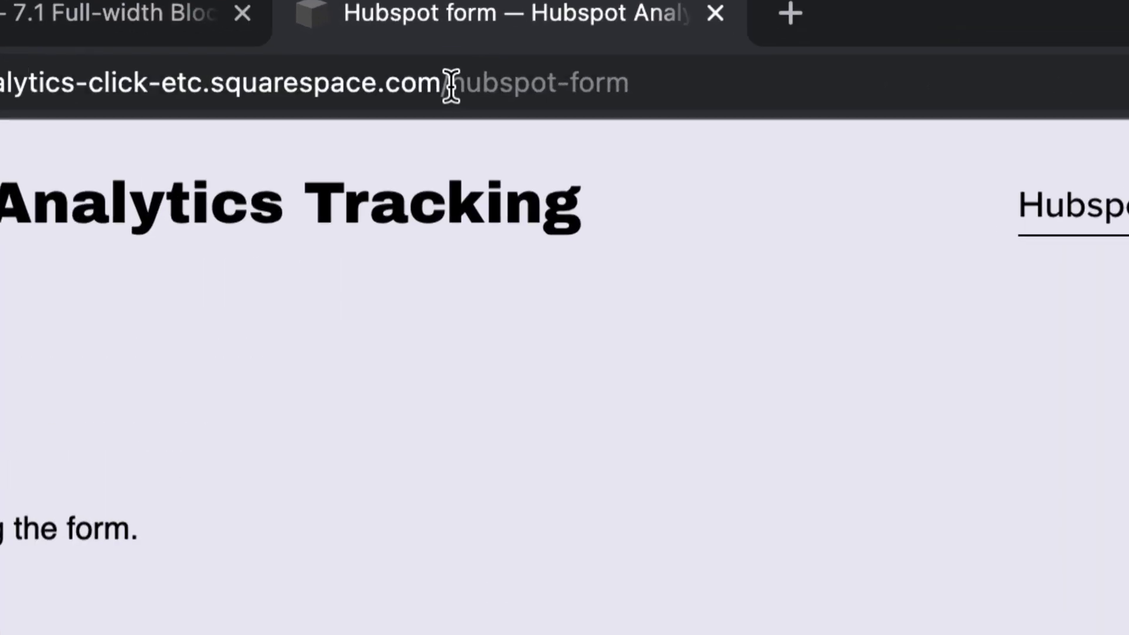
Highlight the /hubspot-form path in the live page address, then return to the Analytics report
double_click(448, 83)
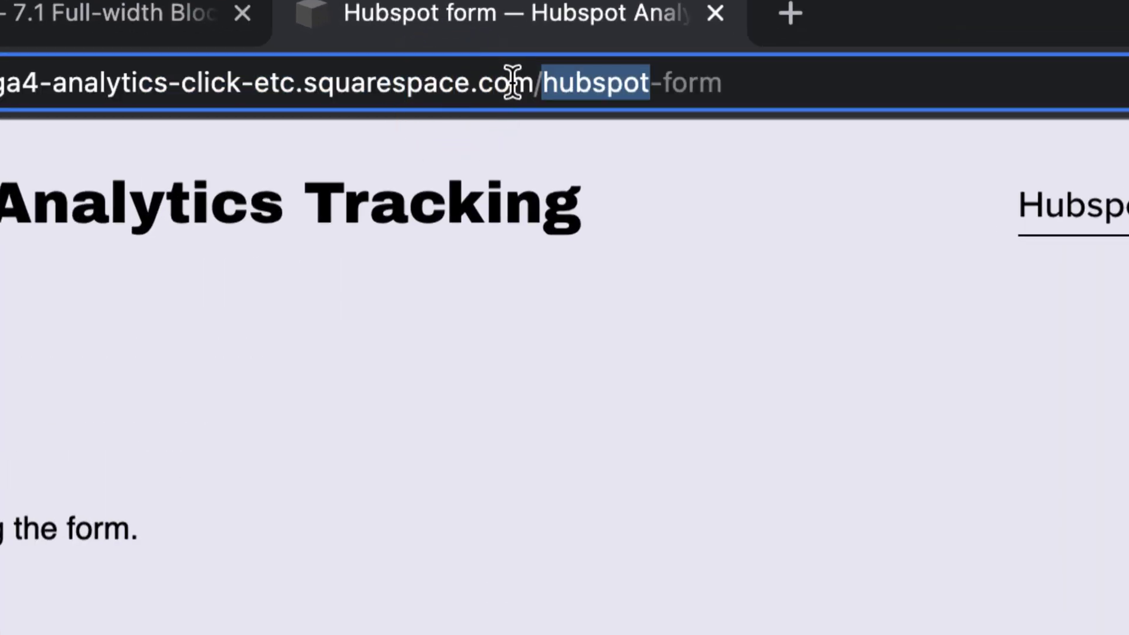
left_click_drag(534, 83, 748, 83)
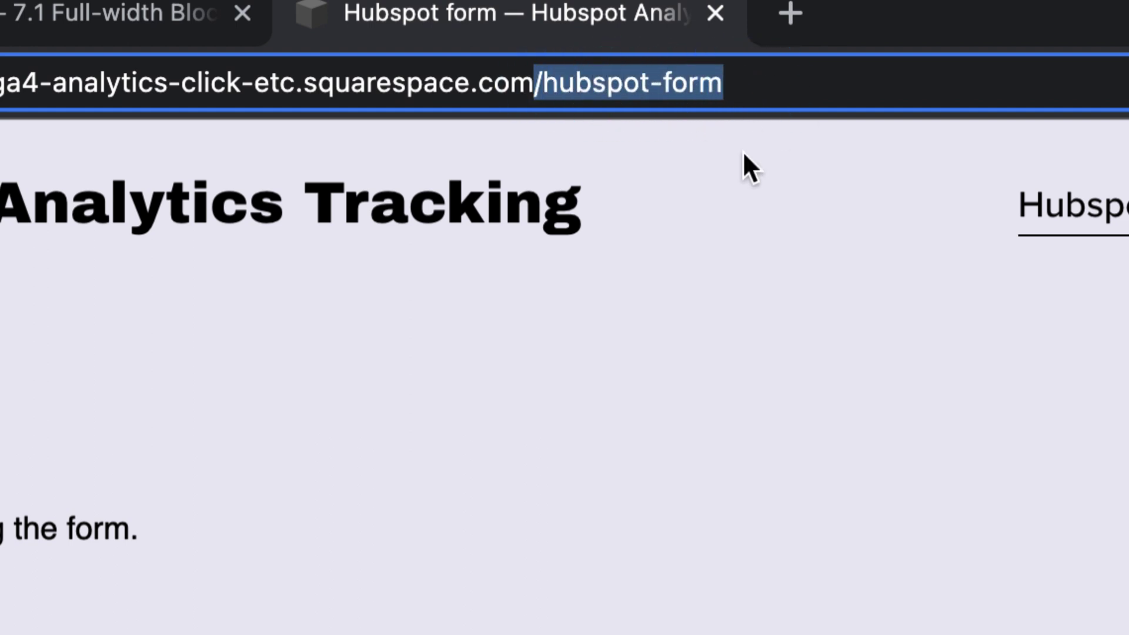
left_click(742, 167)
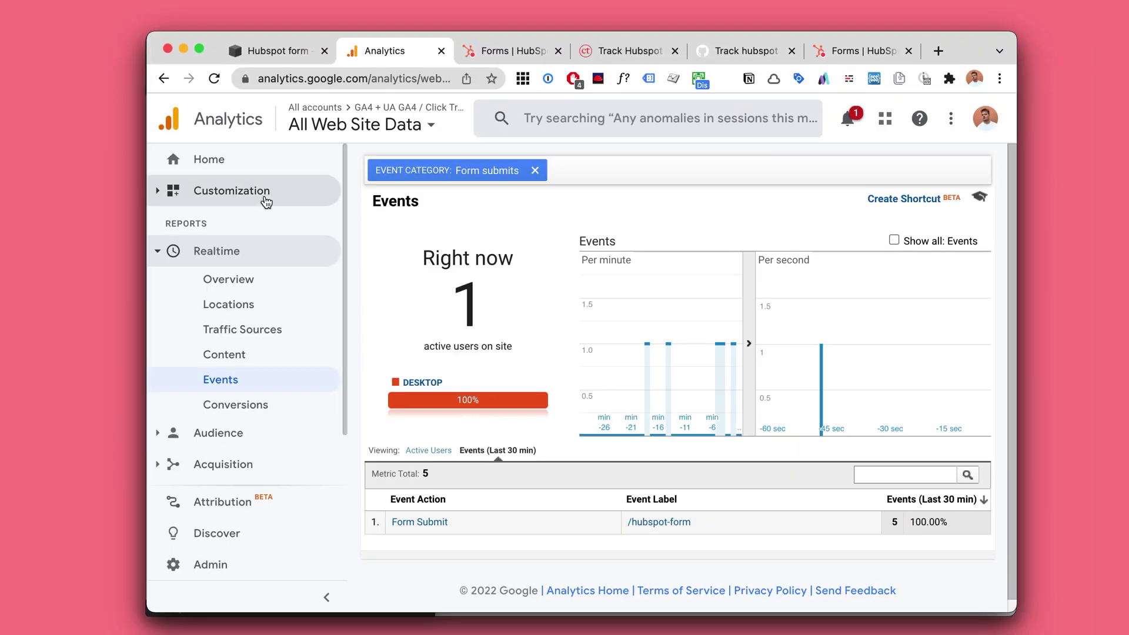
left_click(306, 60)
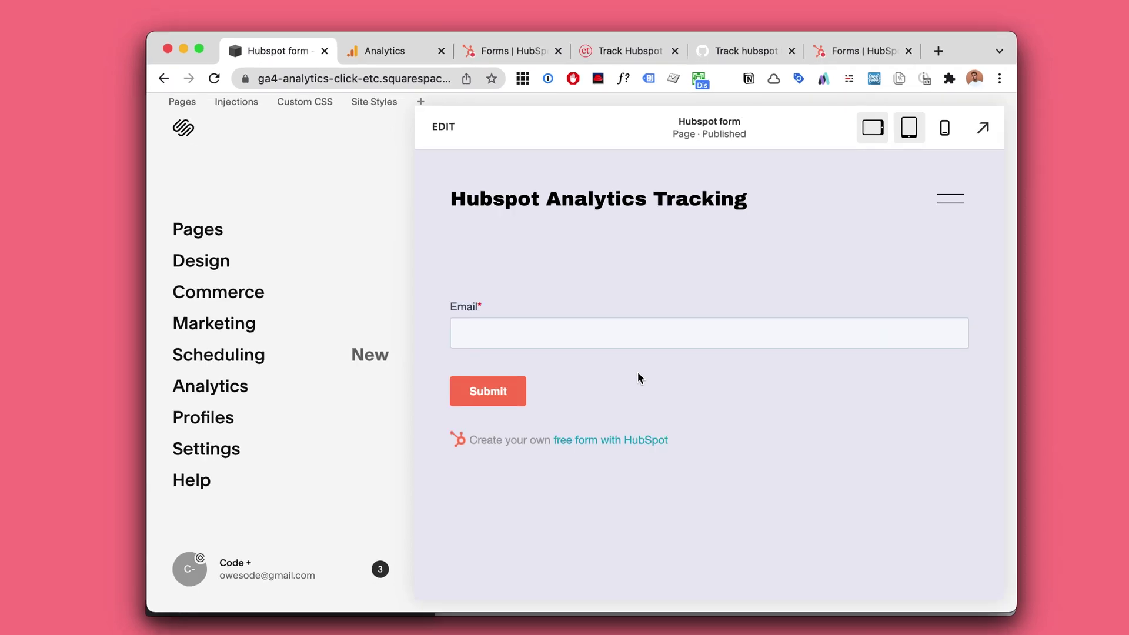
scroll(624, 388, "down", 2)
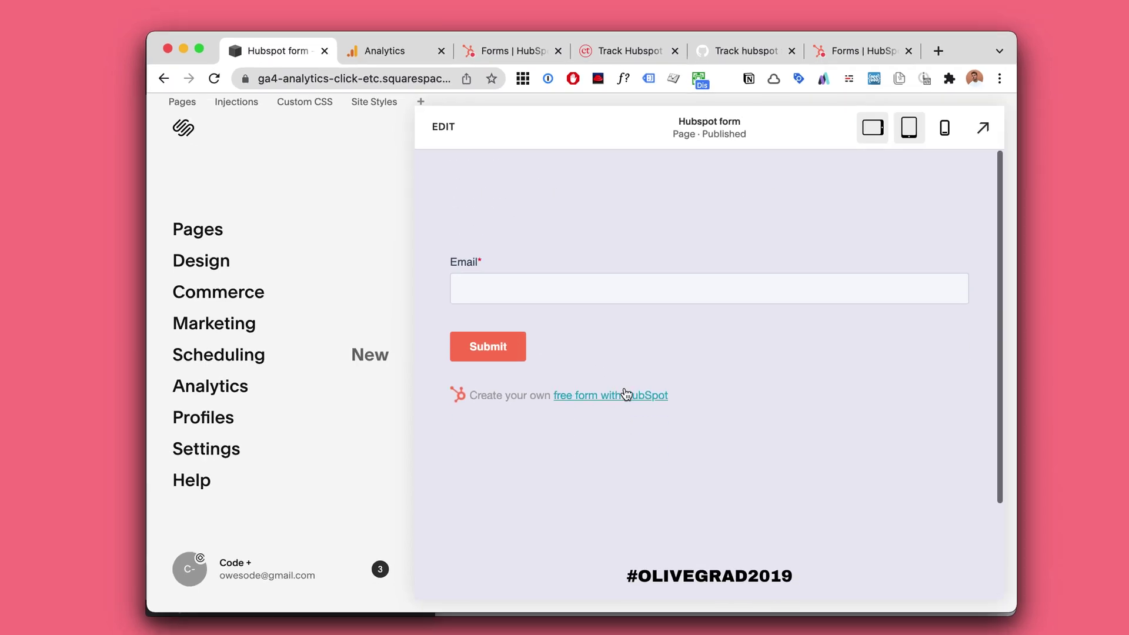
scroll(628, 390, "up", 2)
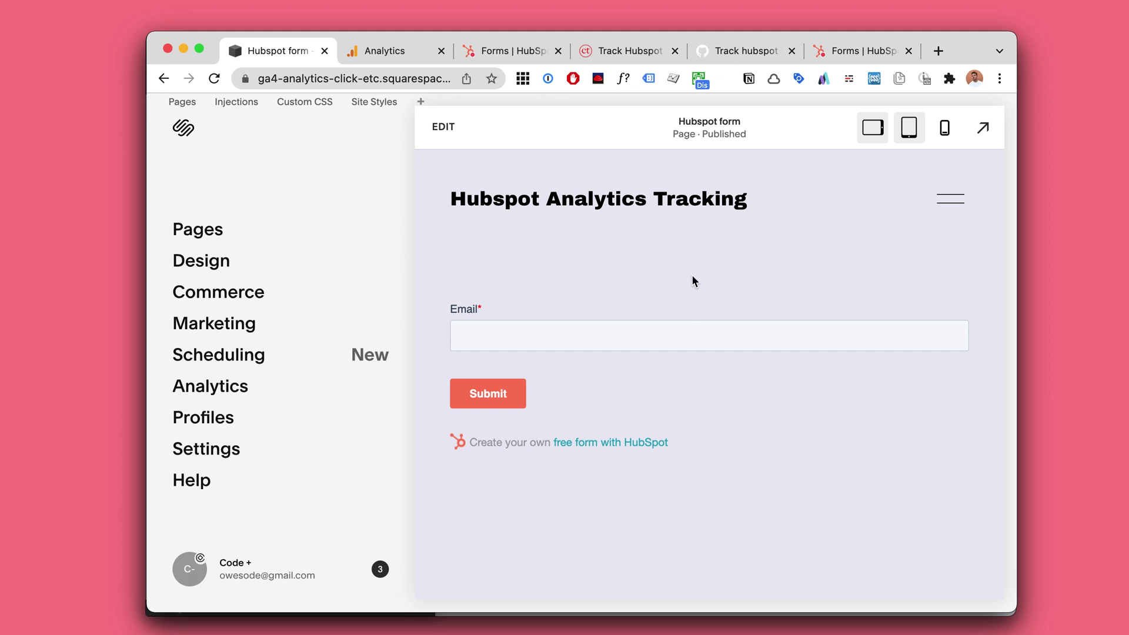
scroll(716, 279, "down", 2)
scroll(721, 277, "down", 2)
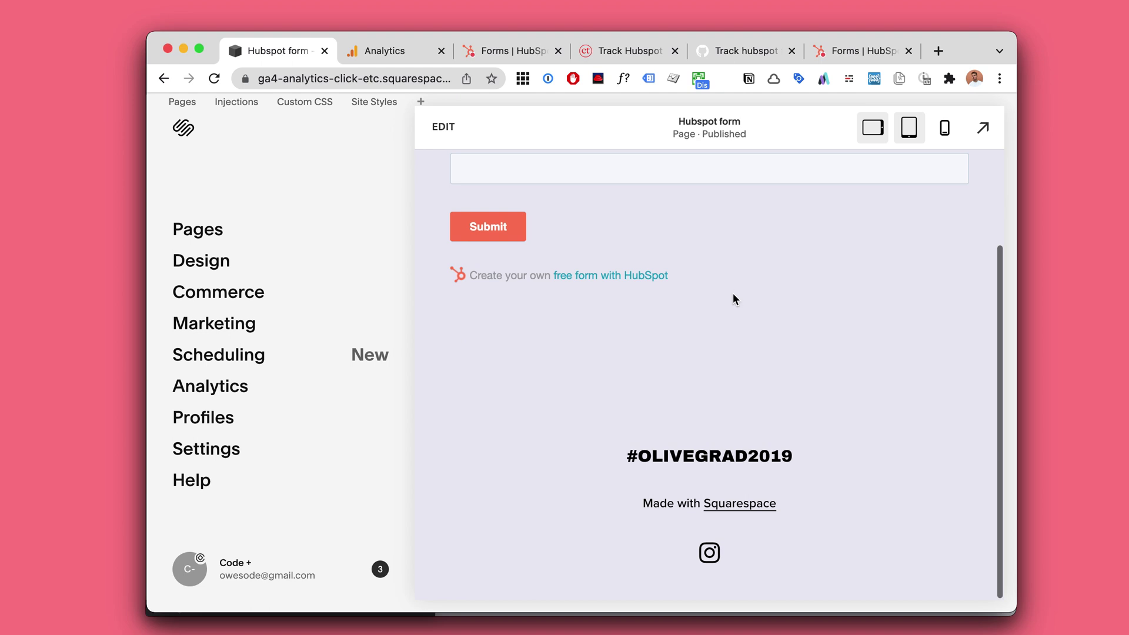
scroll(732, 298, "up", 3)
scroll(733, 295, "up", 1)
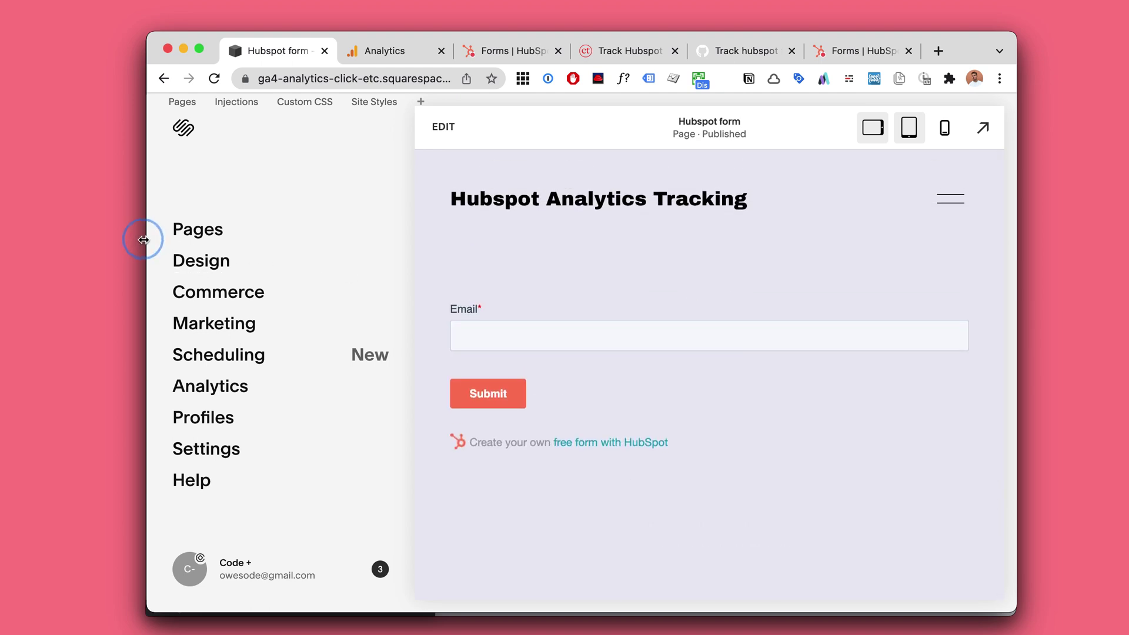
left_click_drag(144, 240, 145, 238)
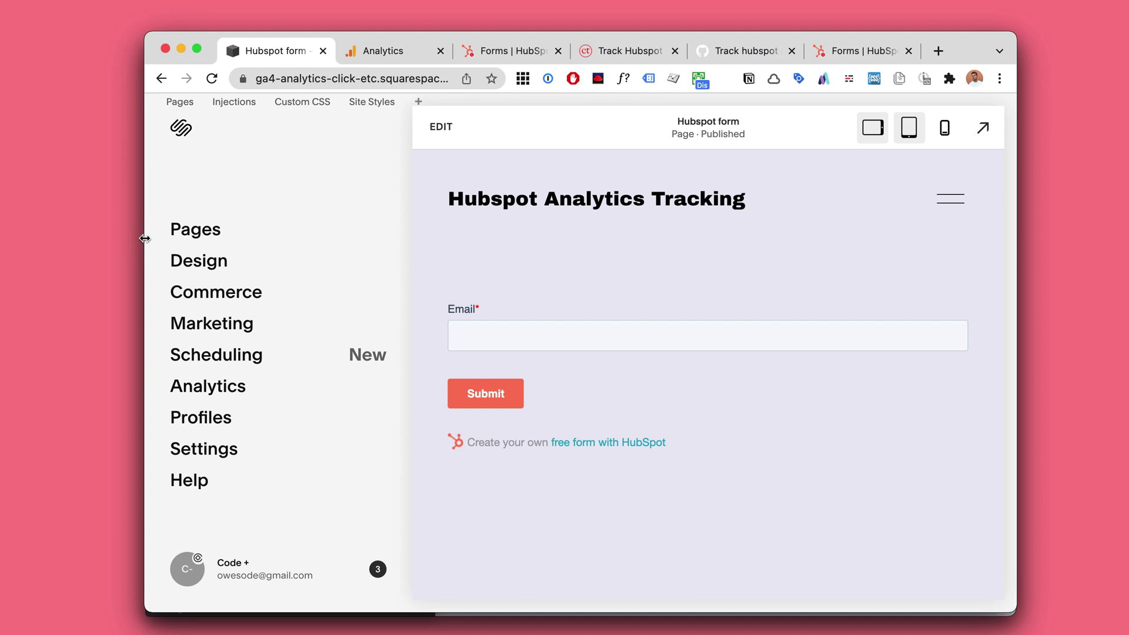